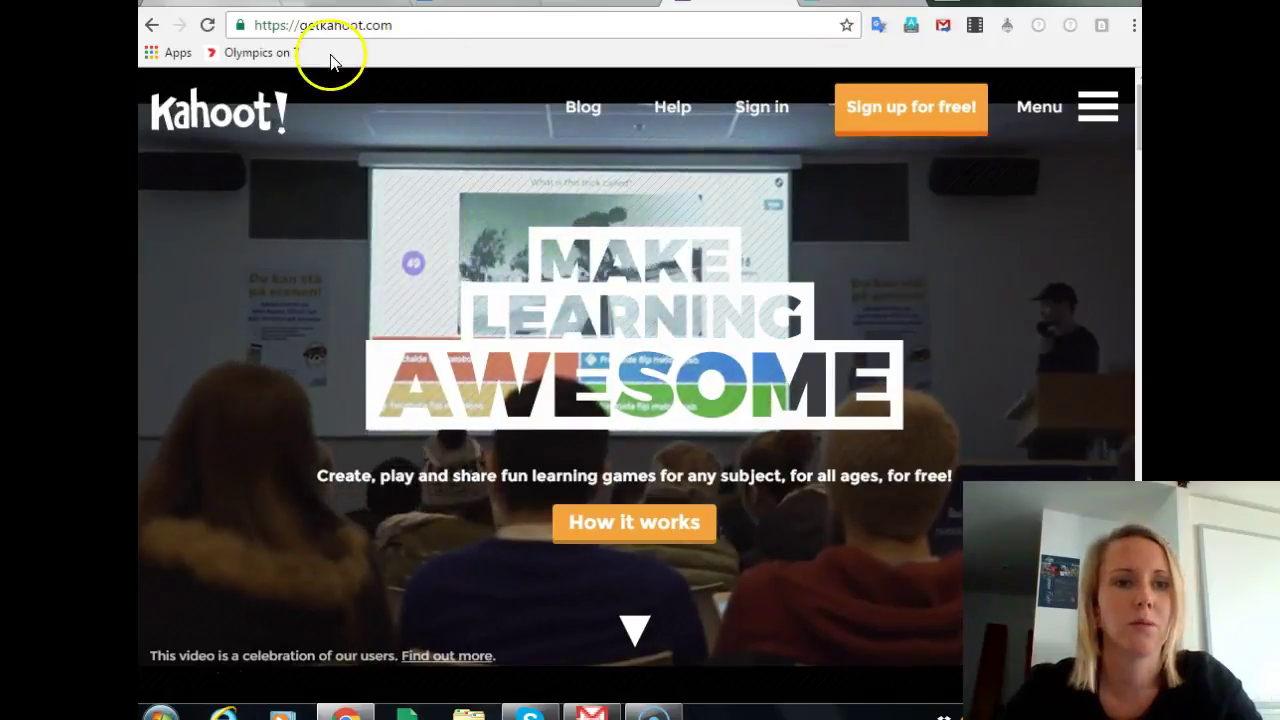
Leave the getkahoot.com homepage through Sign in to load create.kahoot.it.
click(267, 25)
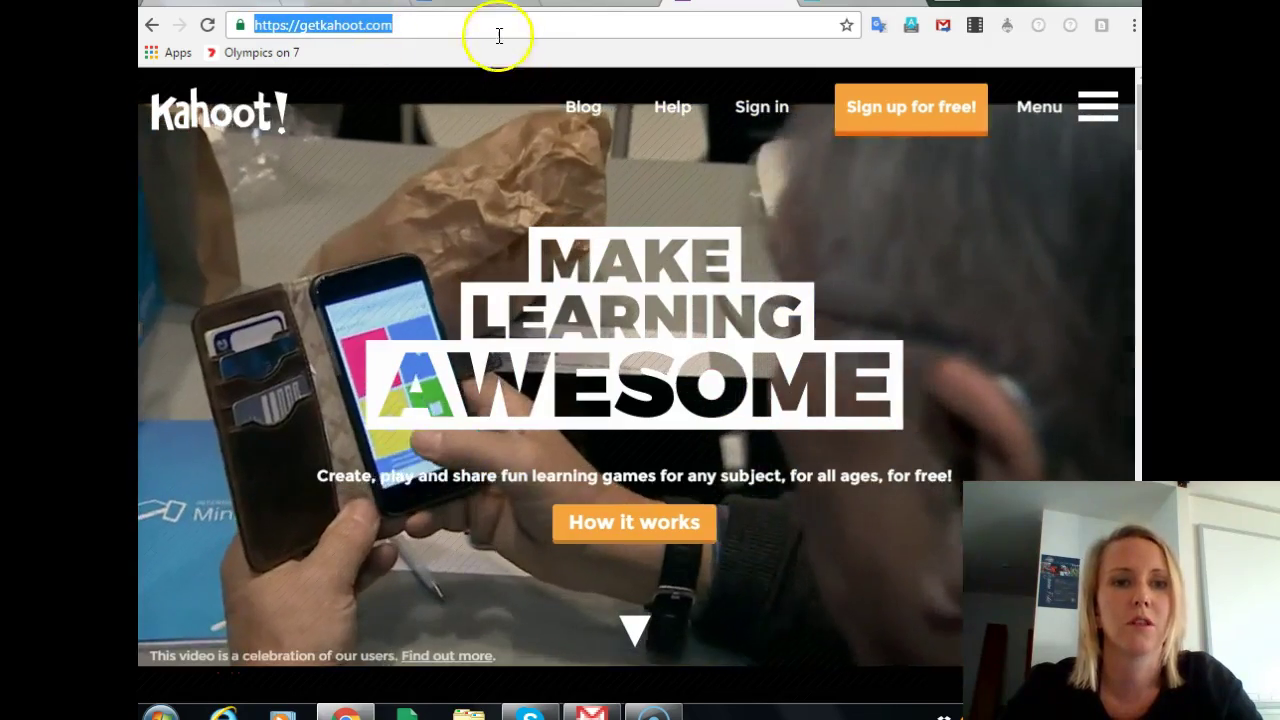
click(497, 32)
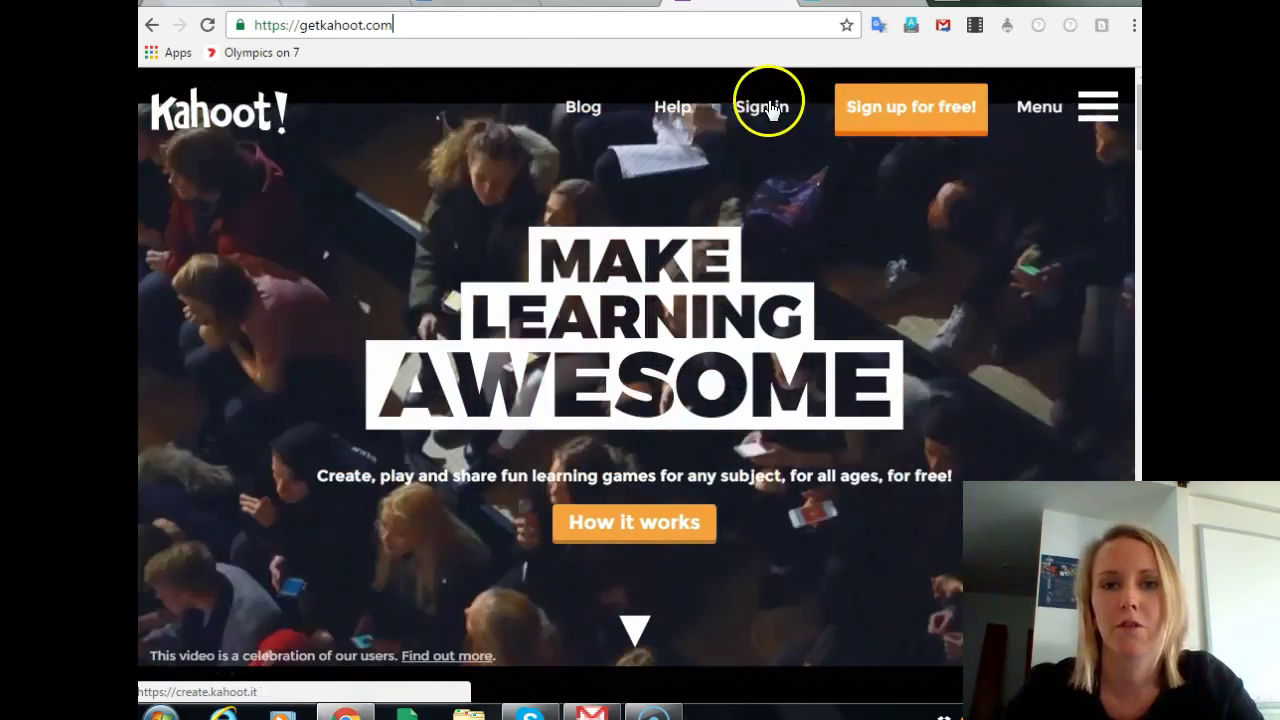
click(764, 106)
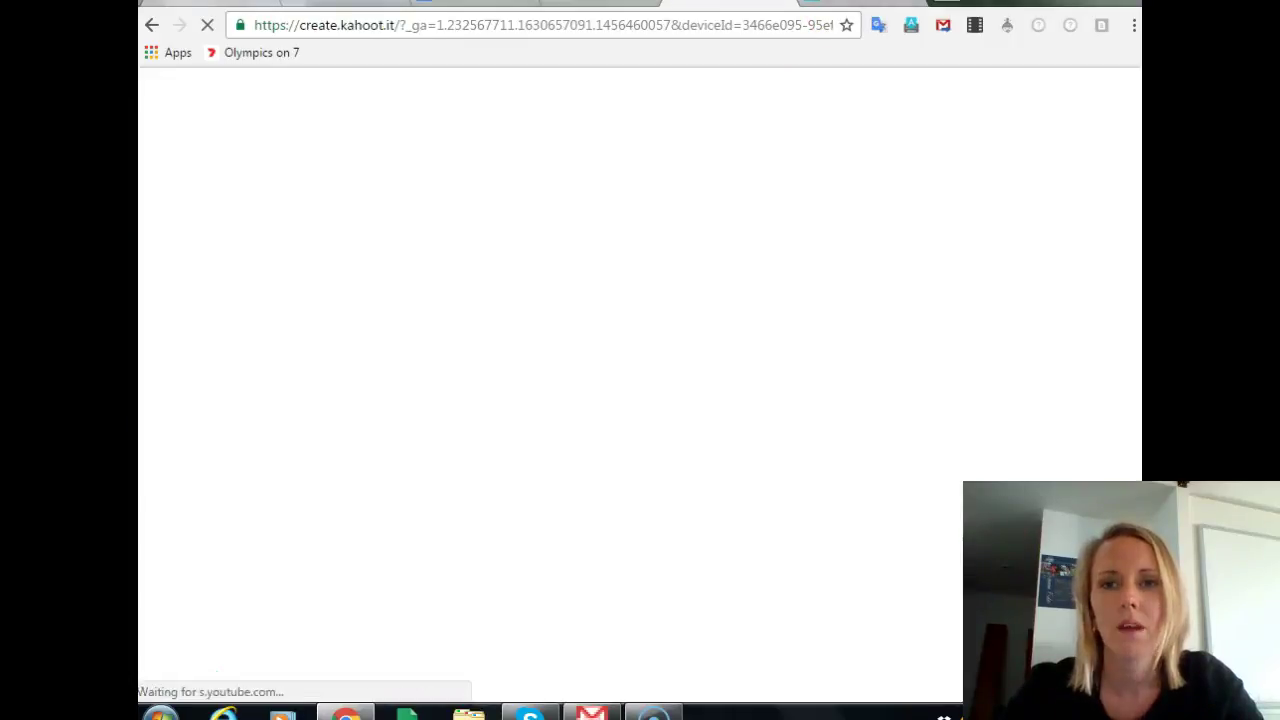
Toggle between the Game PIN tab and the creation dashboard, then scroll through the dashboard.
click(842, 8)
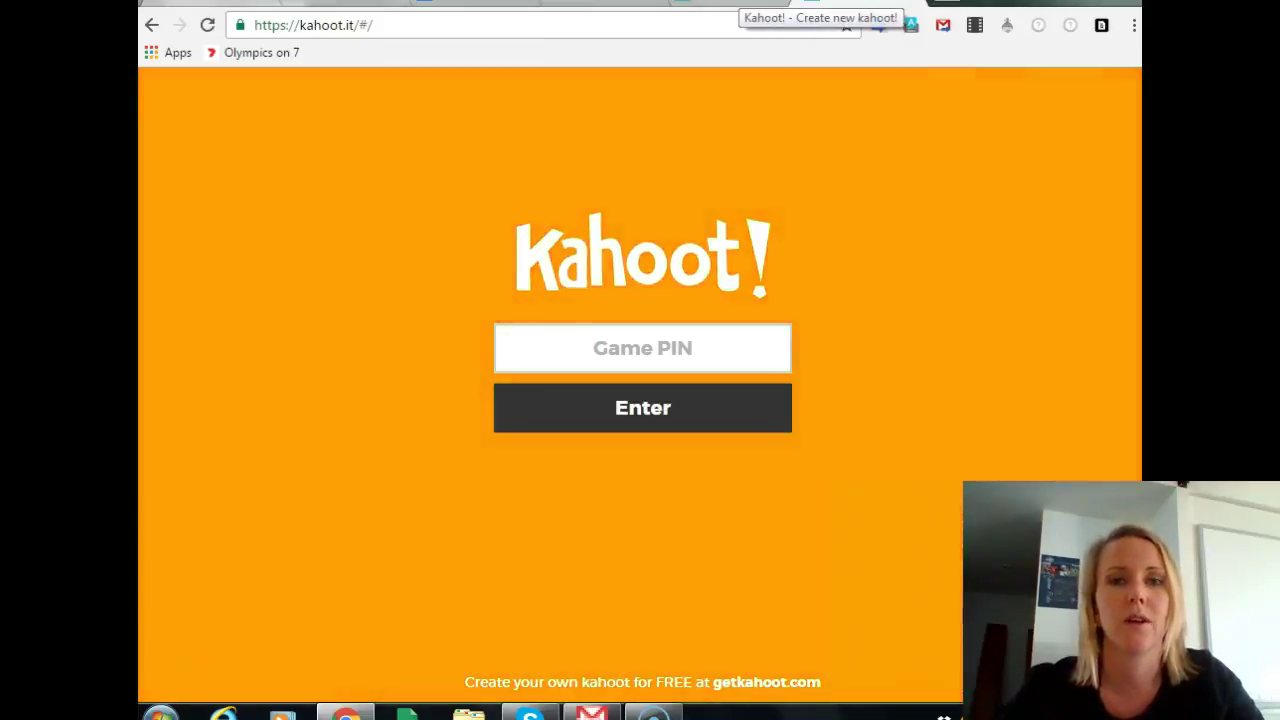
click(745, 5)
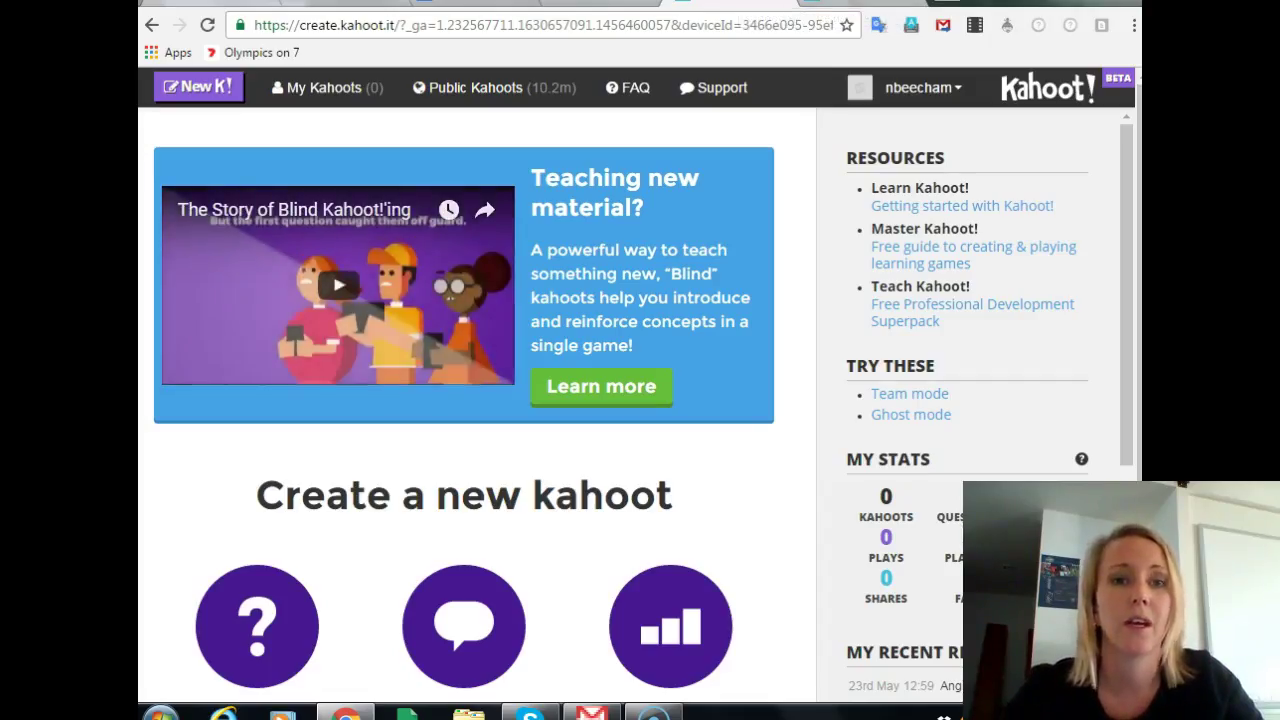
click(840, 4)
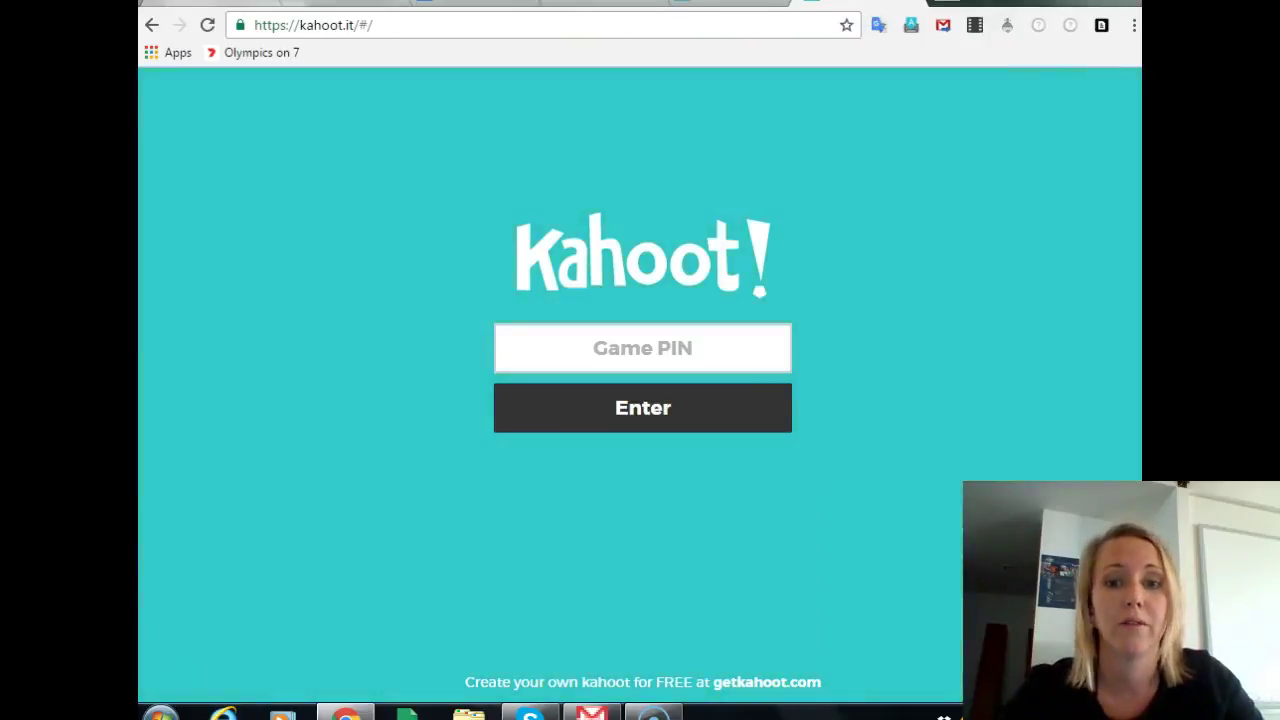
key(ctrl+shift+Tab)
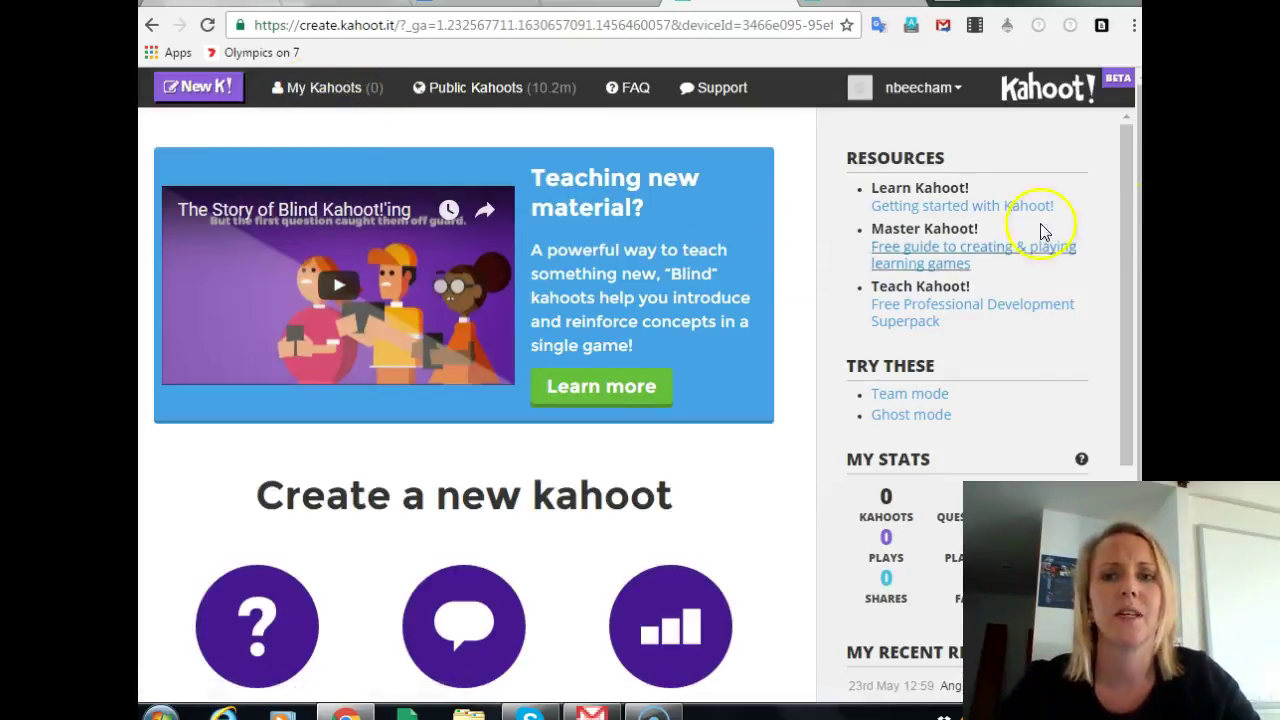
scroll(1120, 214, down, 2)
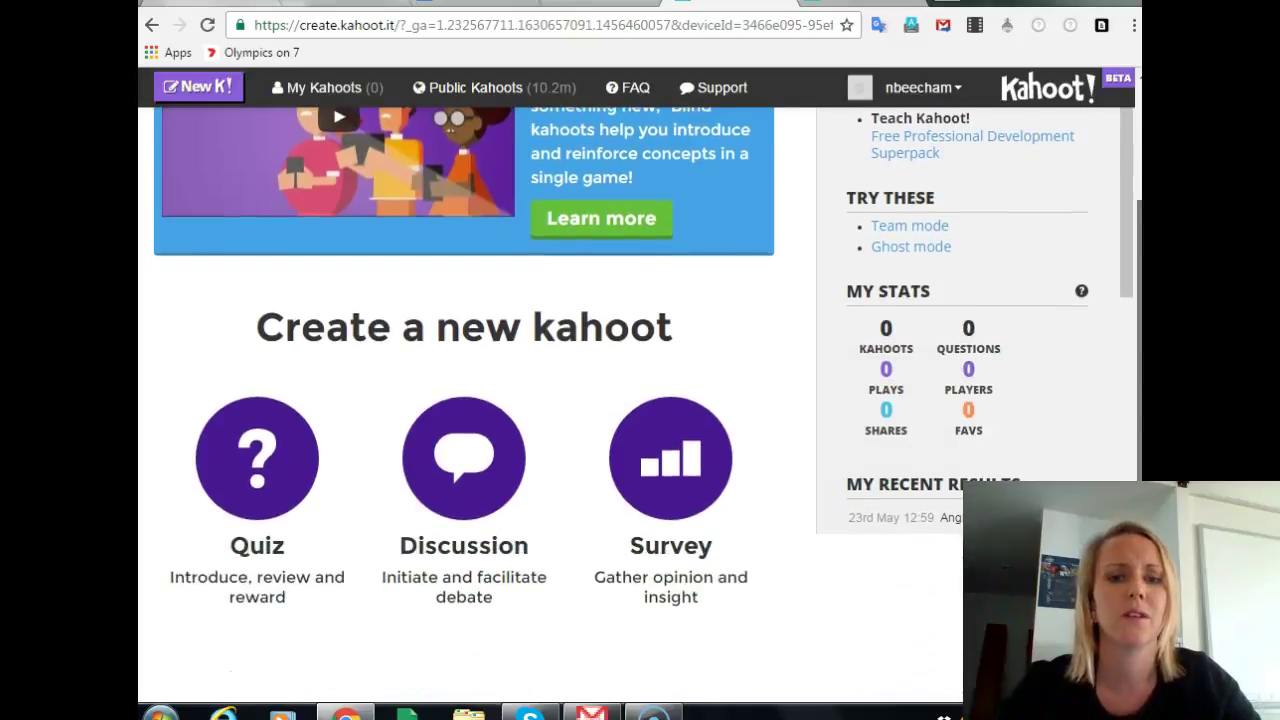
scroll(648, 356, down, 1)
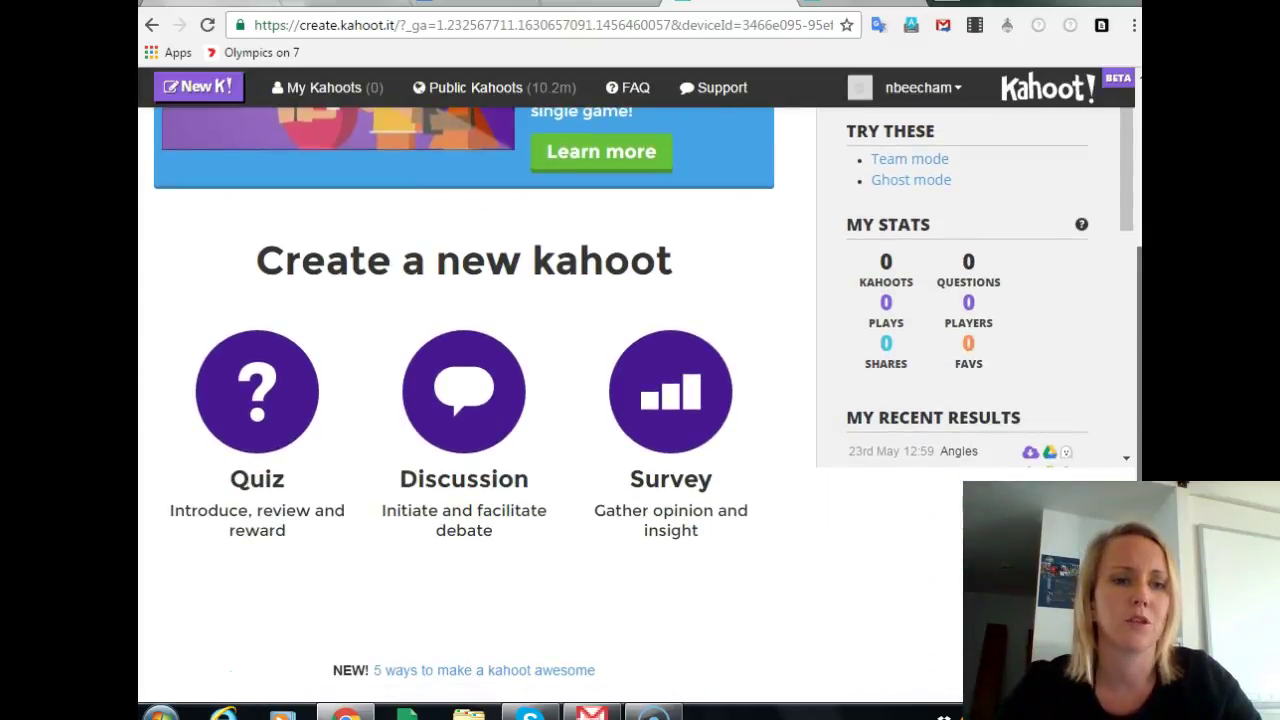
scroll(648, 400, up, 3)
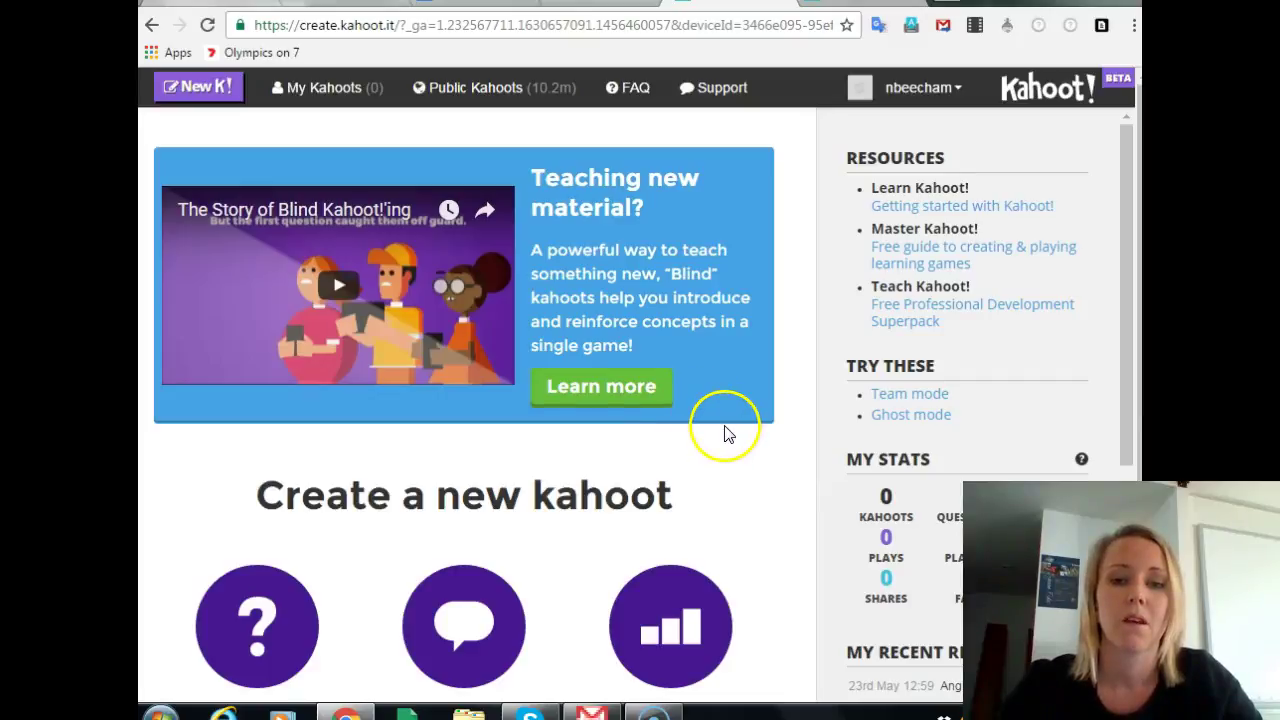
Search the Public Kahoots library for 'earthquakes' and scroll through the results.
click(487, 101)
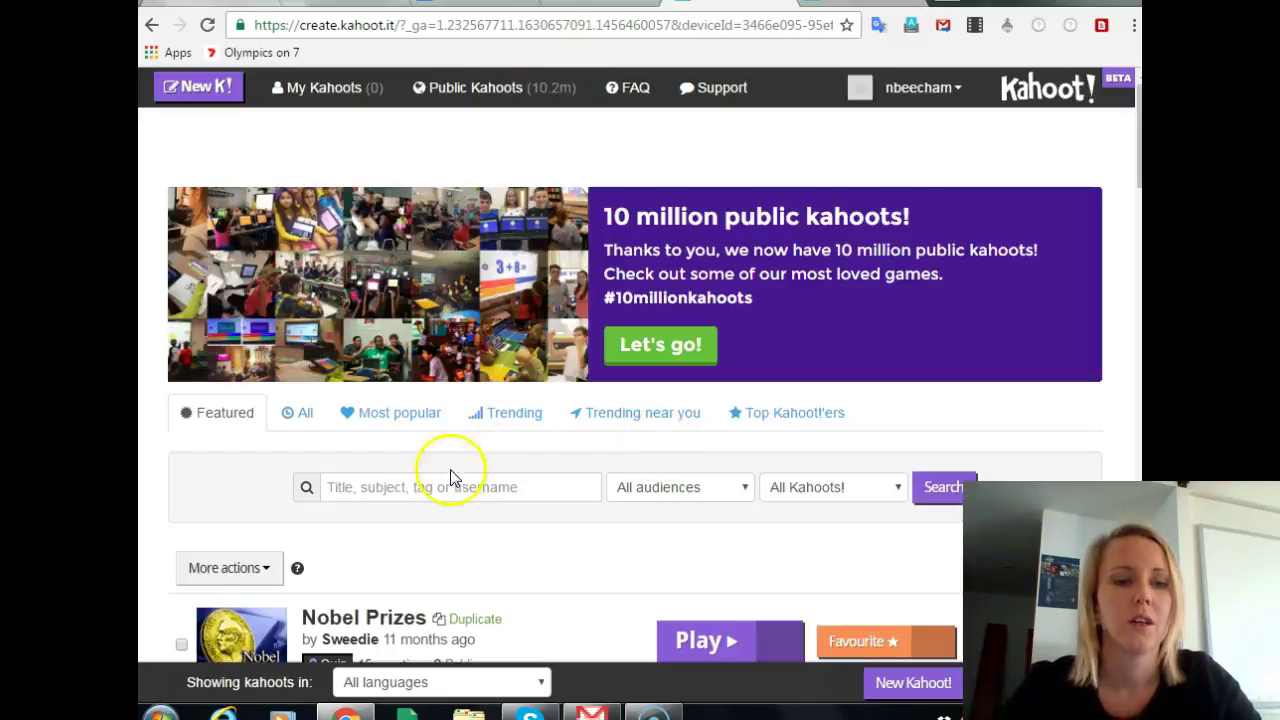
click(444, 487)
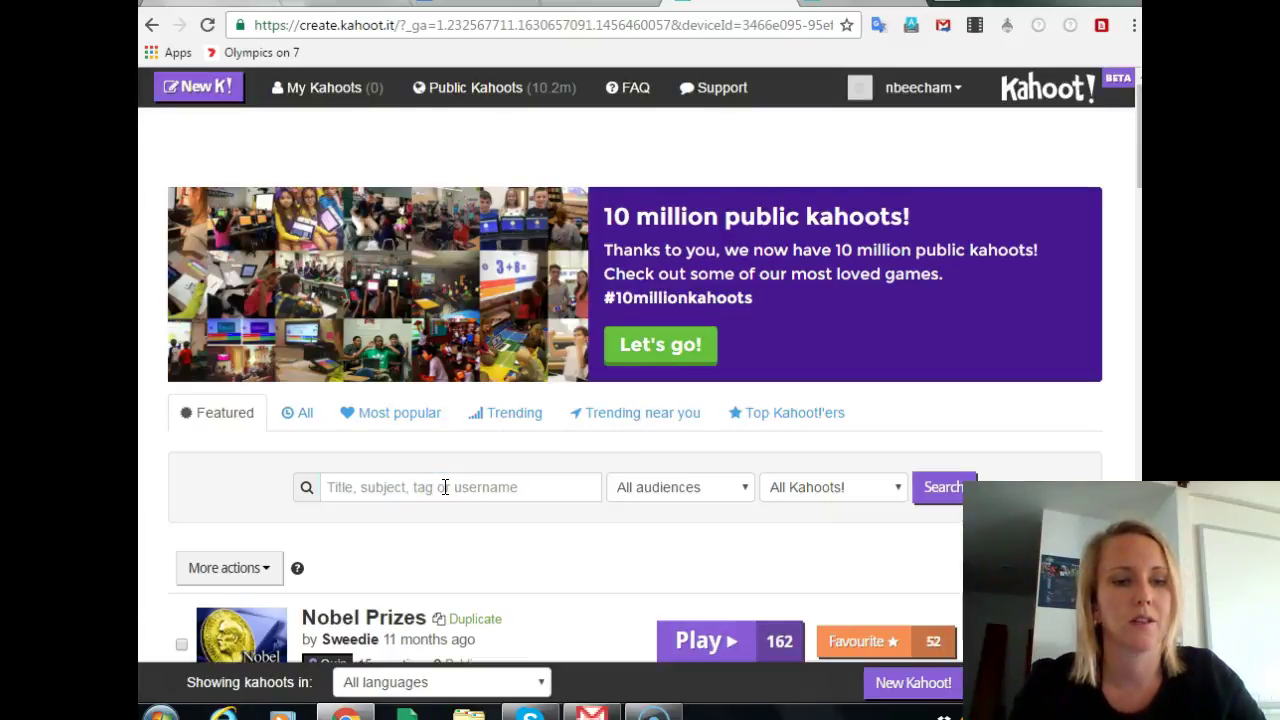
click(444, 487)
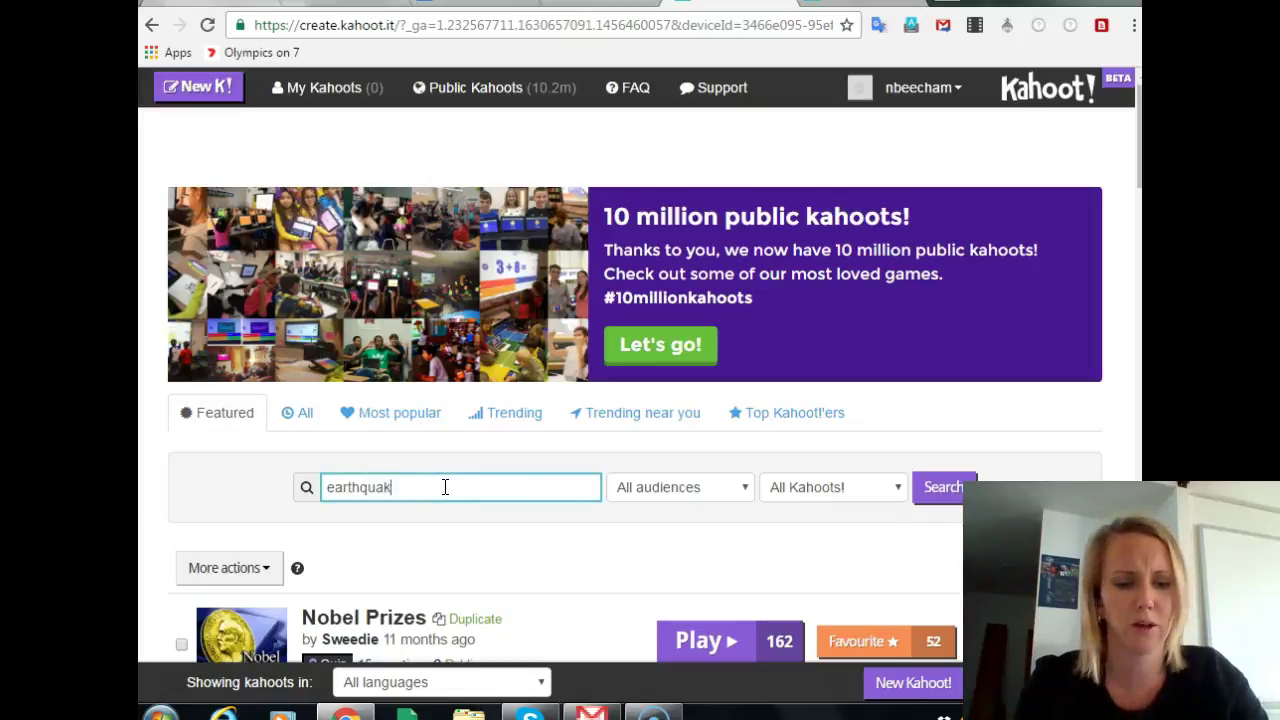
text(earthquakes)
key(Return)
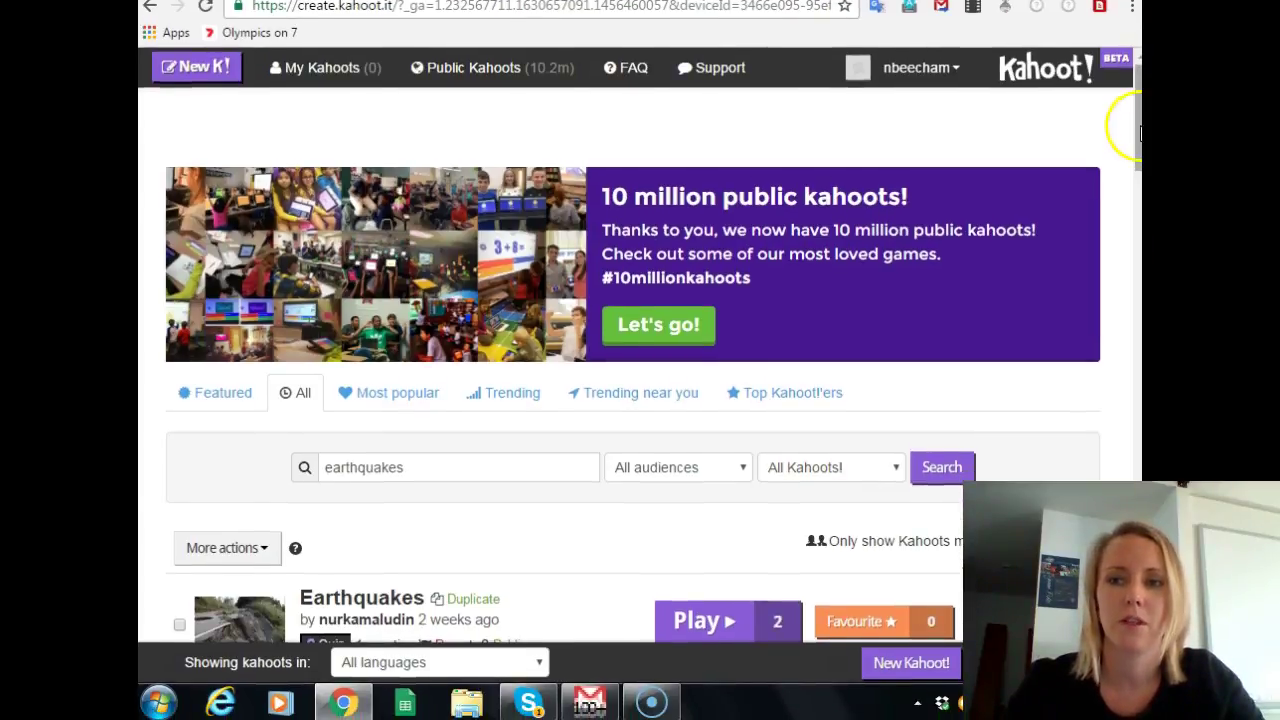
drag(1140, 130, 1138, 232)
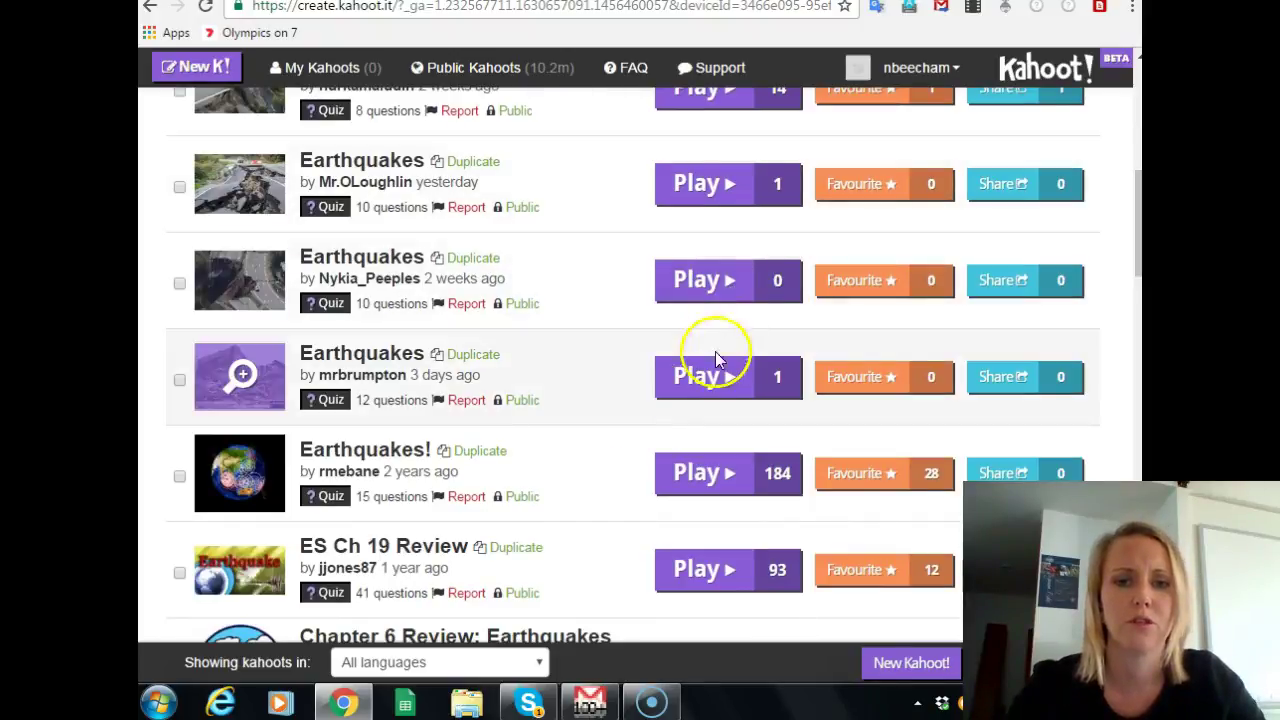
Open the 12-question Earthquakes quiz and launch it in Classic player-vs-player mode.
click(702, 372)
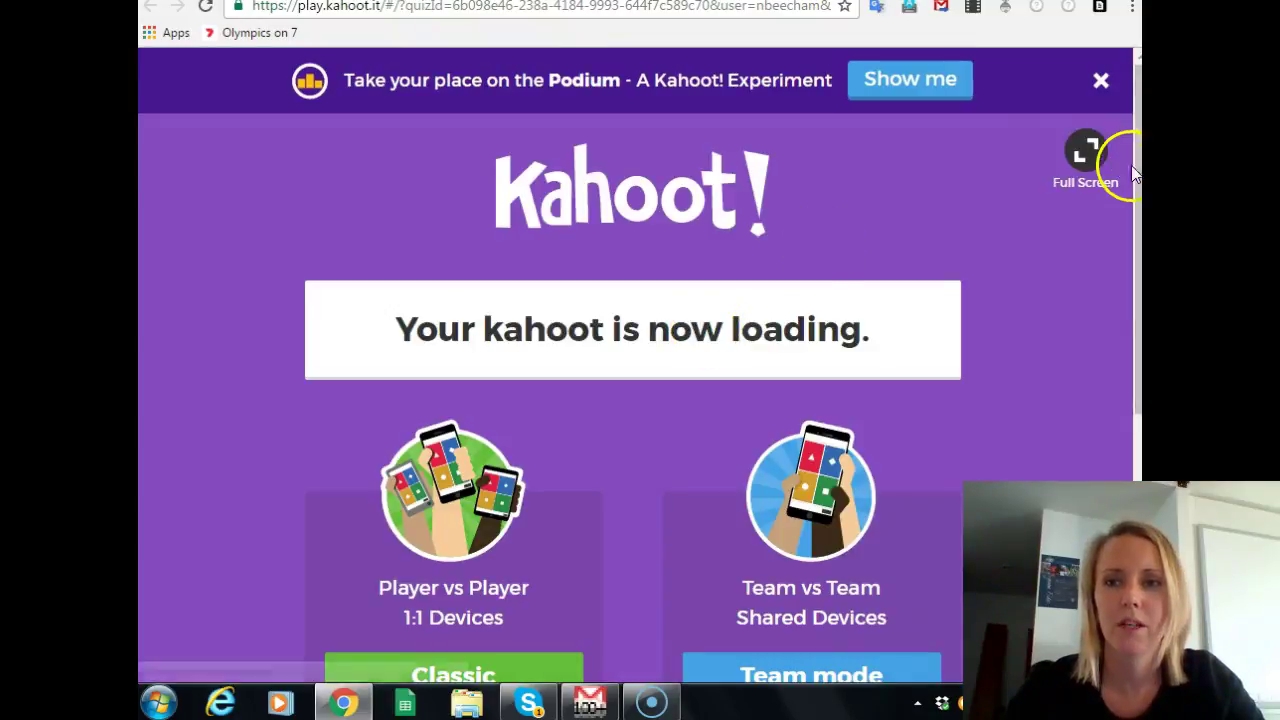
scroll(1130, 175, down, 2)
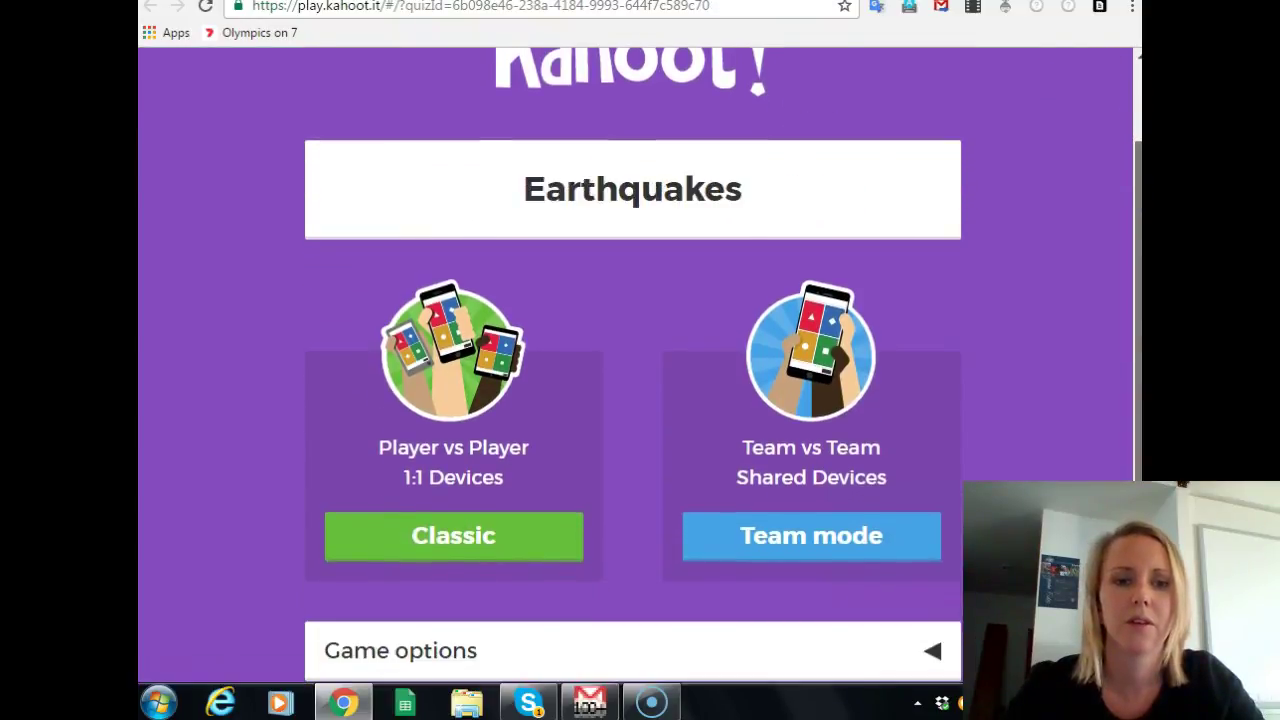
scroll(723, 367, down, 2)
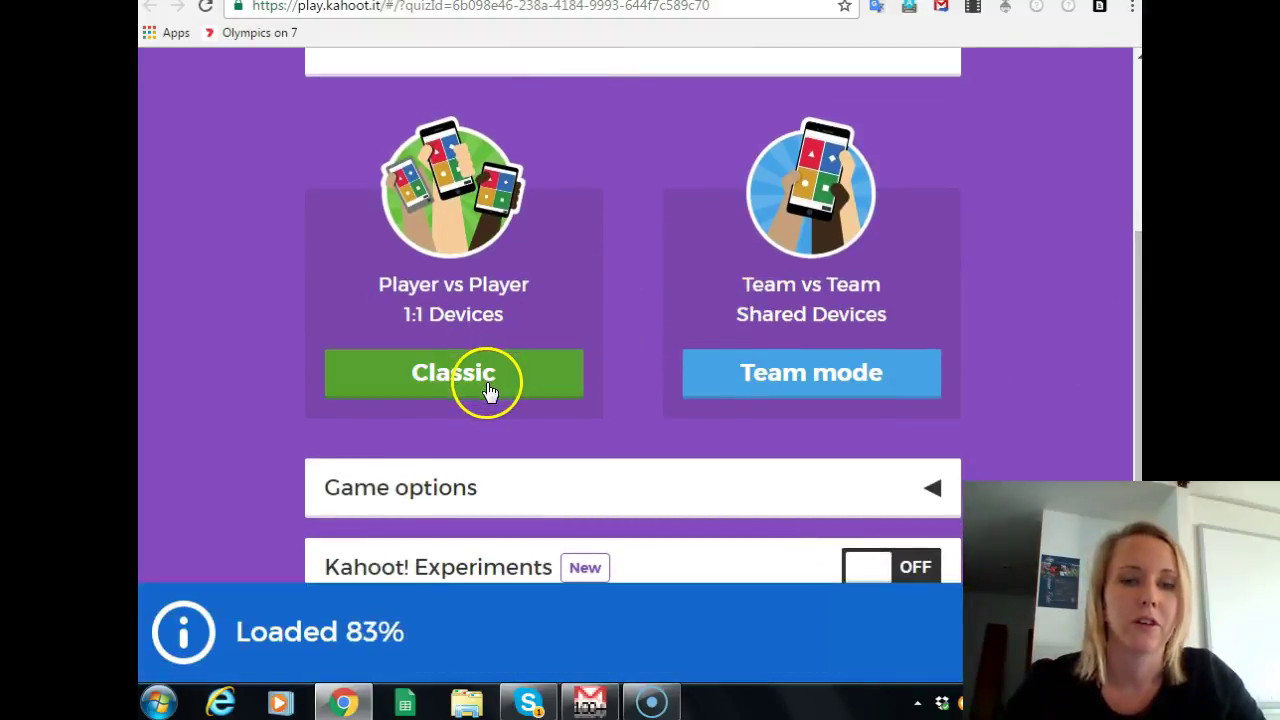
click(452, 390)
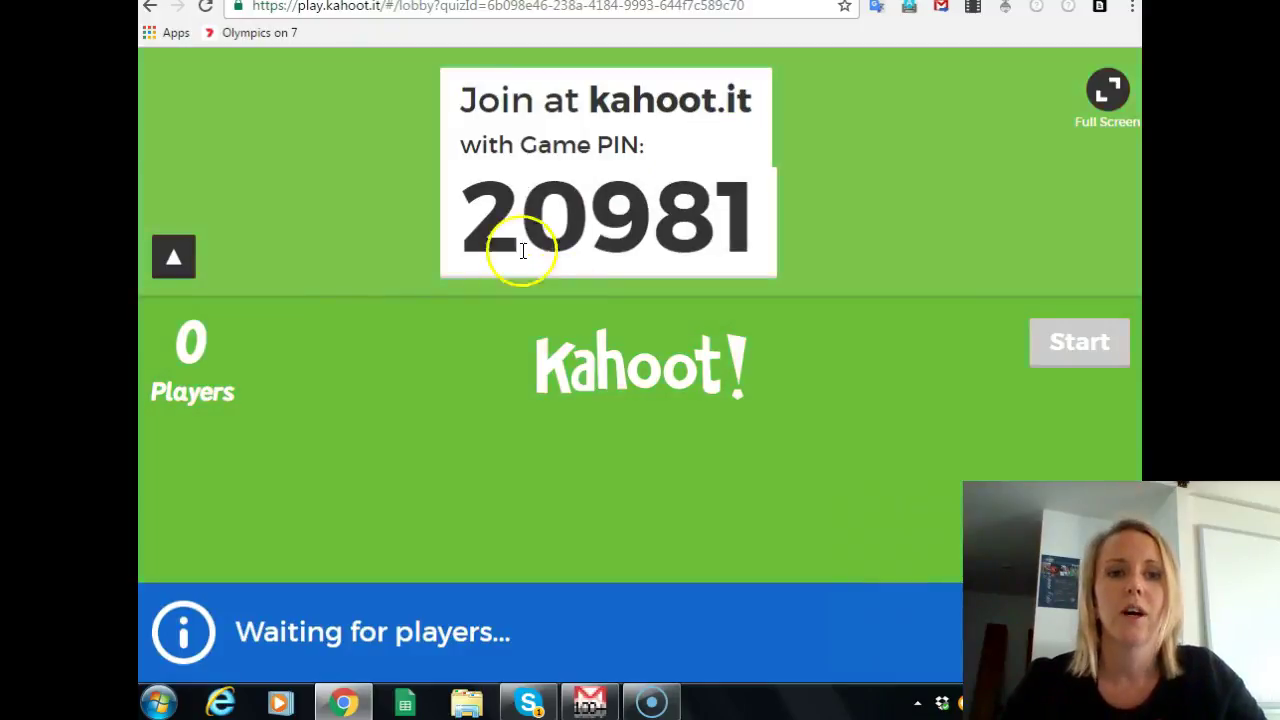
Carry the lobby's game PIN to the kahoot.it join page, submit it, and start typing the player nickname.
drag(476, 212, 747, 204)
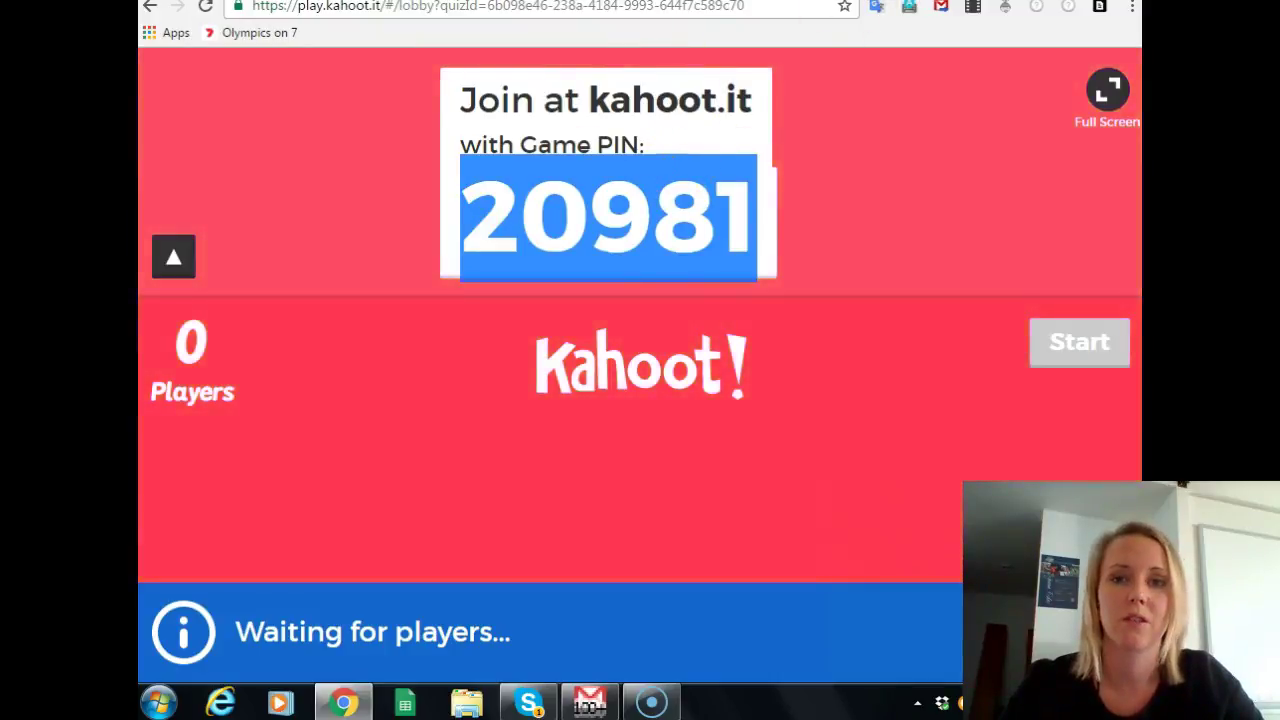
key(ctrl+Tab)
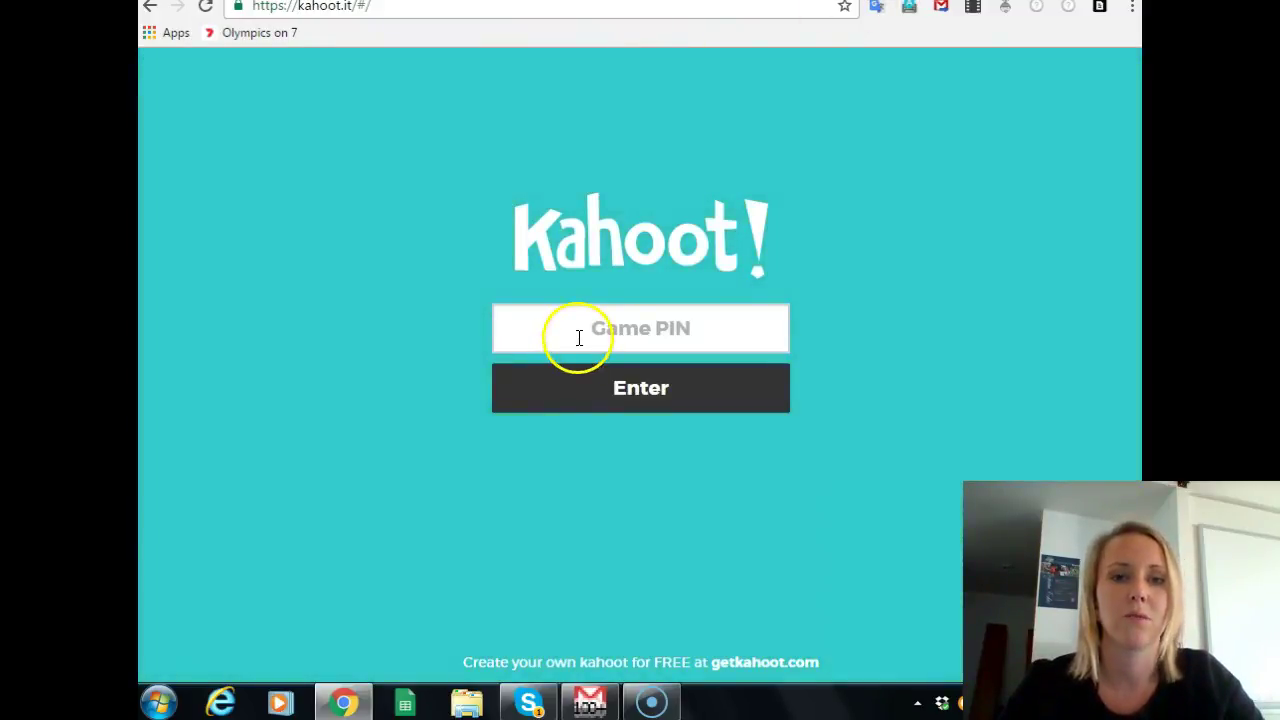
key(ctrl+Tab)
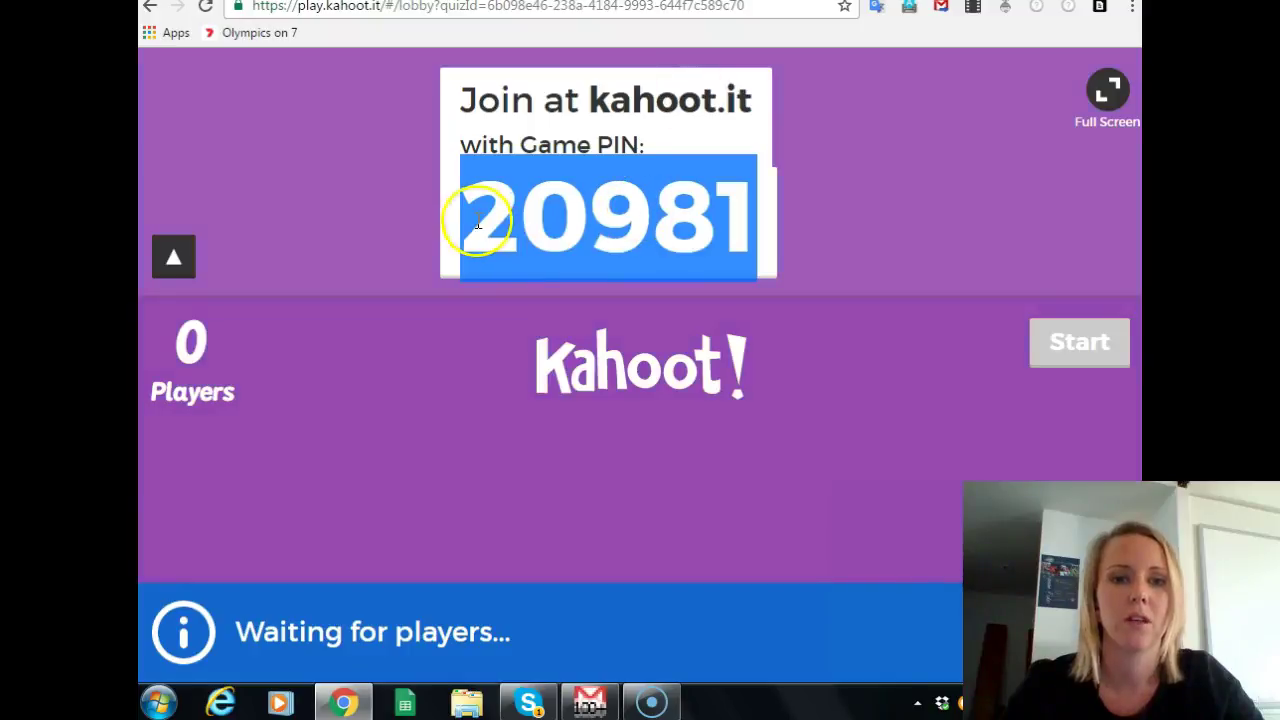
key(ctrl+Tab)
click(623, 326)
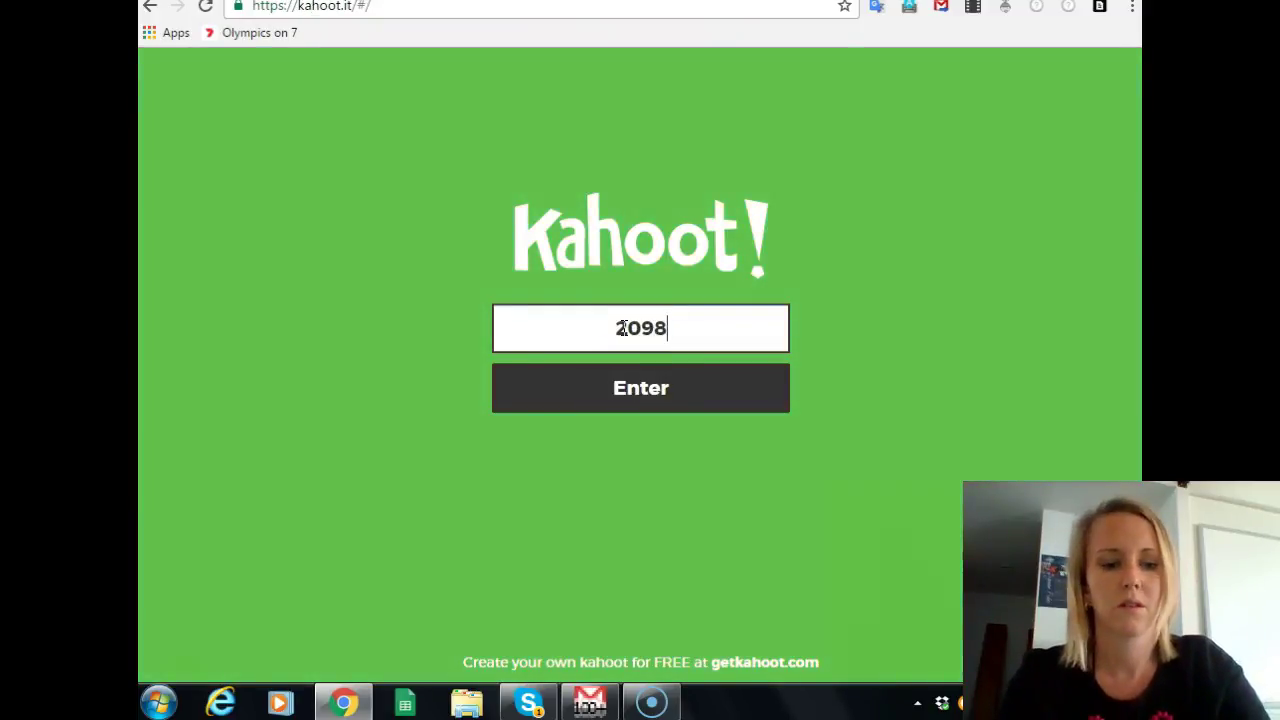
click(621, 388)
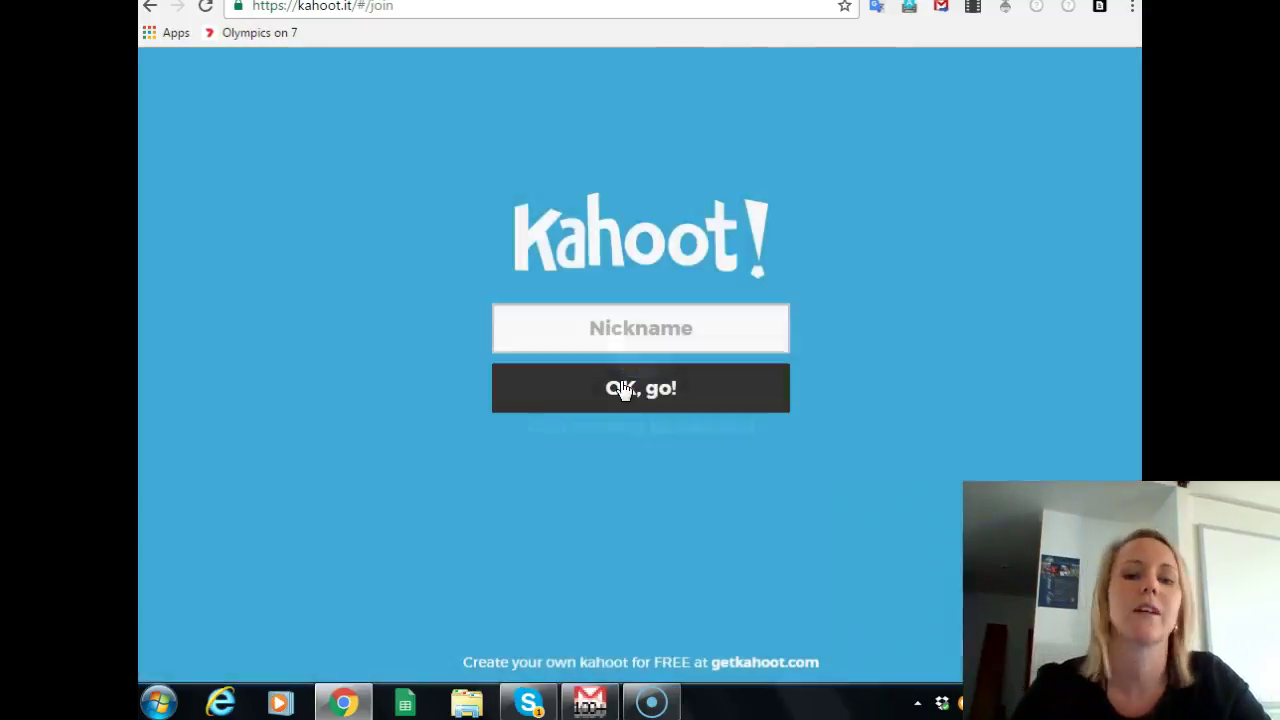
click(655, 332)
text(Nicky)
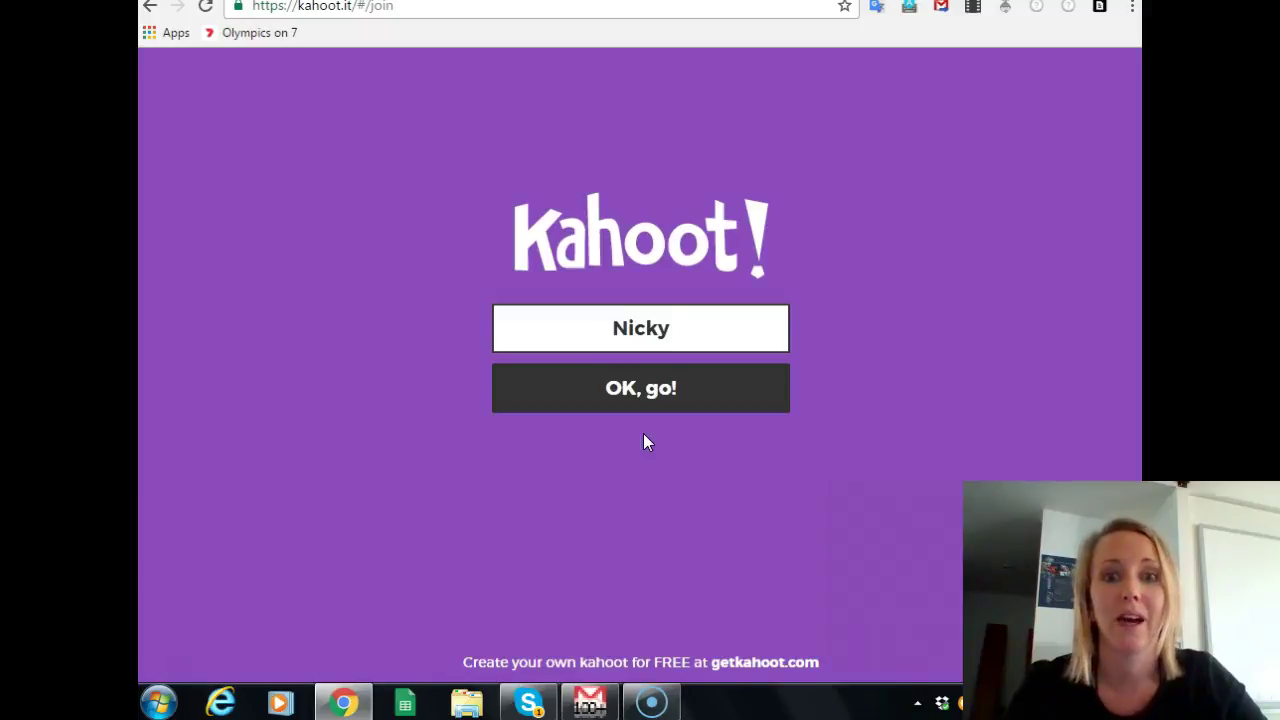
Join with the nickname, confirm the player in the host lobby, and start the game.
click(637, 397)
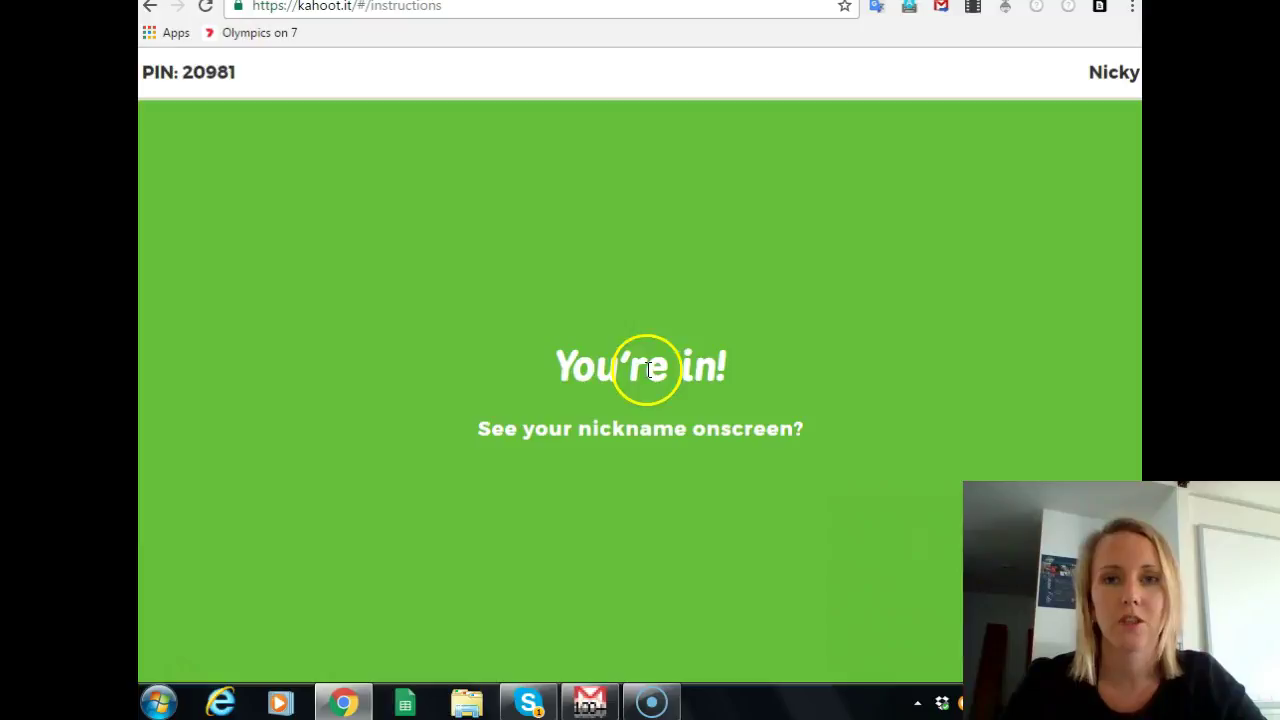
key(ctrl+Tab)
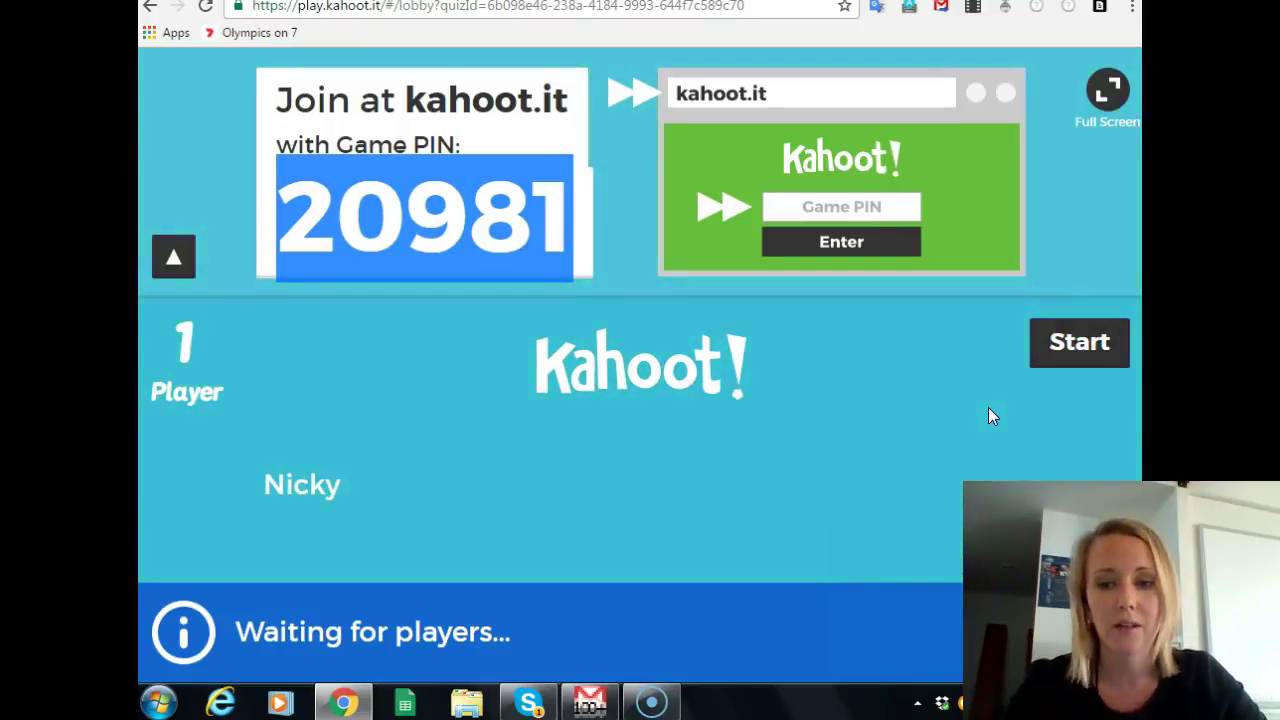
click(1080, 342)
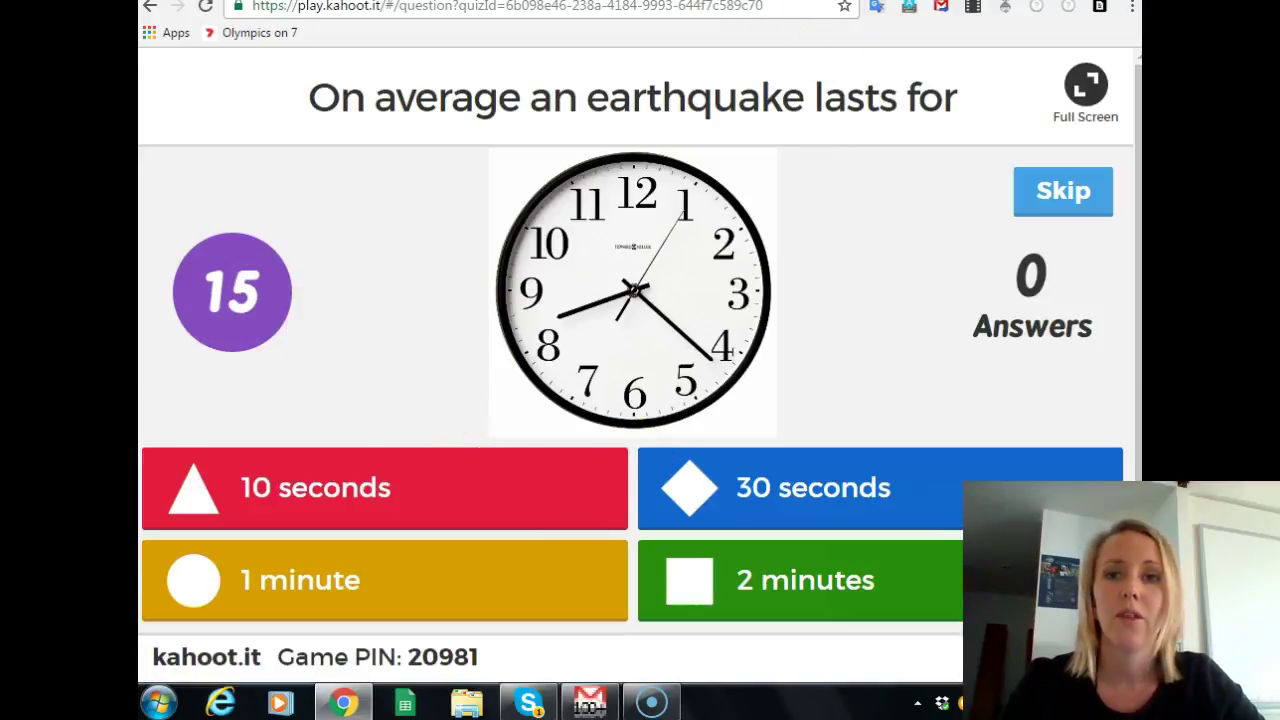
Answer question 1 with 30 seconds as the player, then advance past the host's results.
click(815, 2)
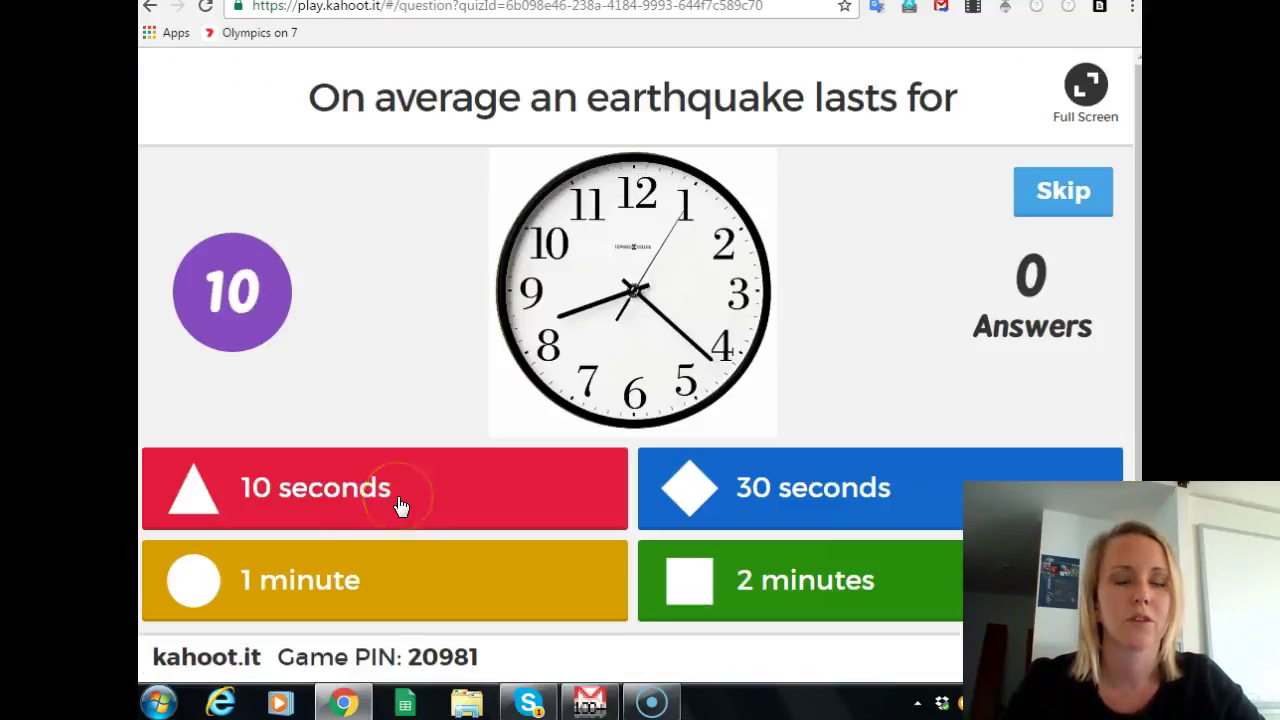
click(591, 483)
click(710, 485)
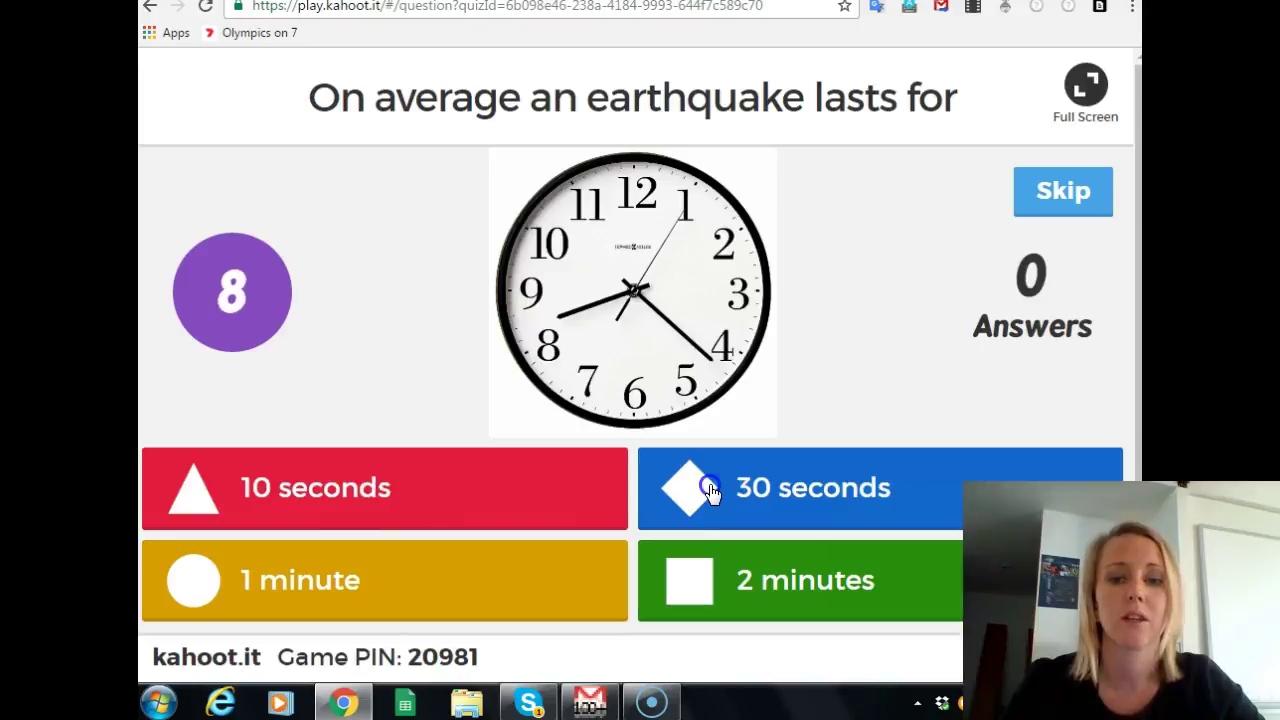
click(763, 489)
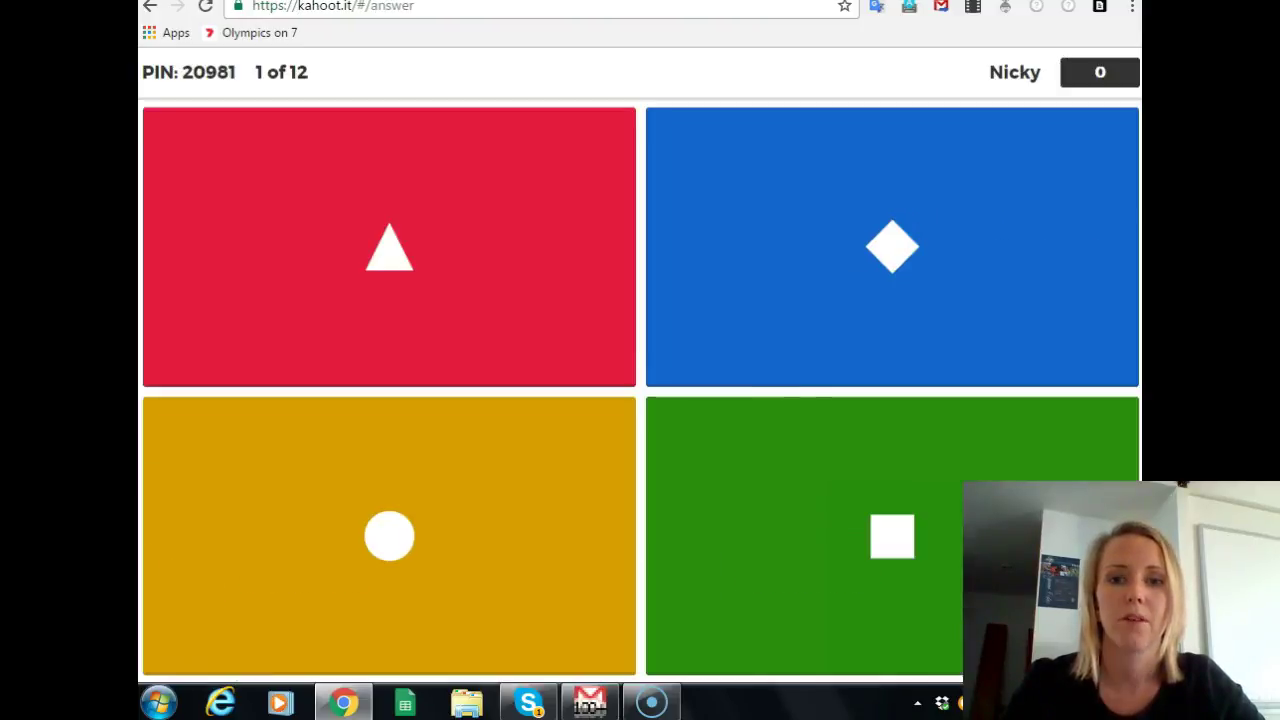
click(834, 195)
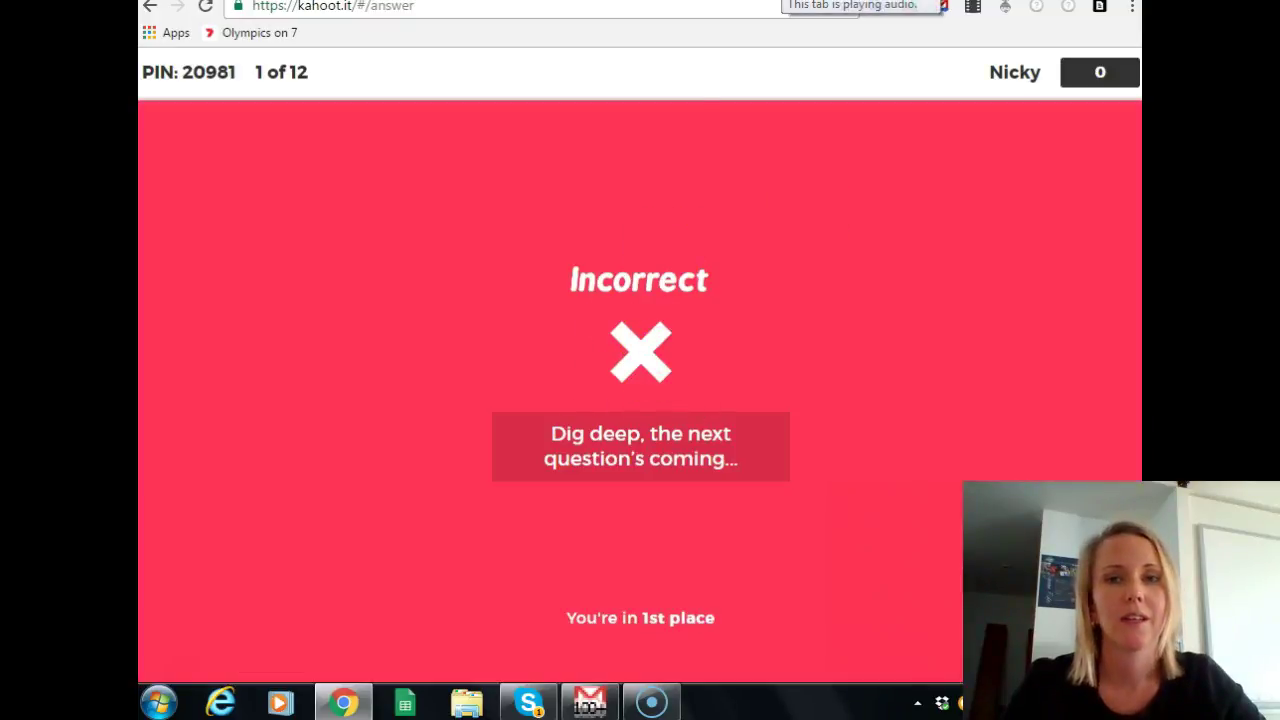
click(810, 0)
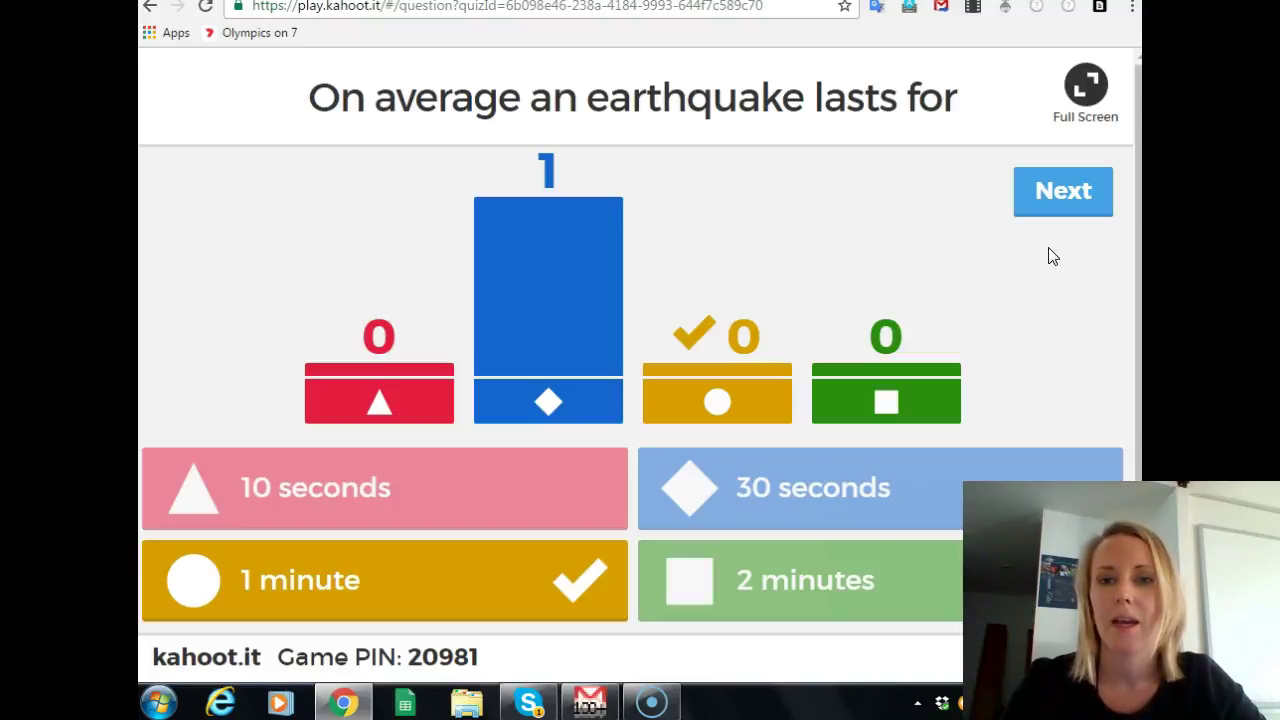
click(1057, 213)
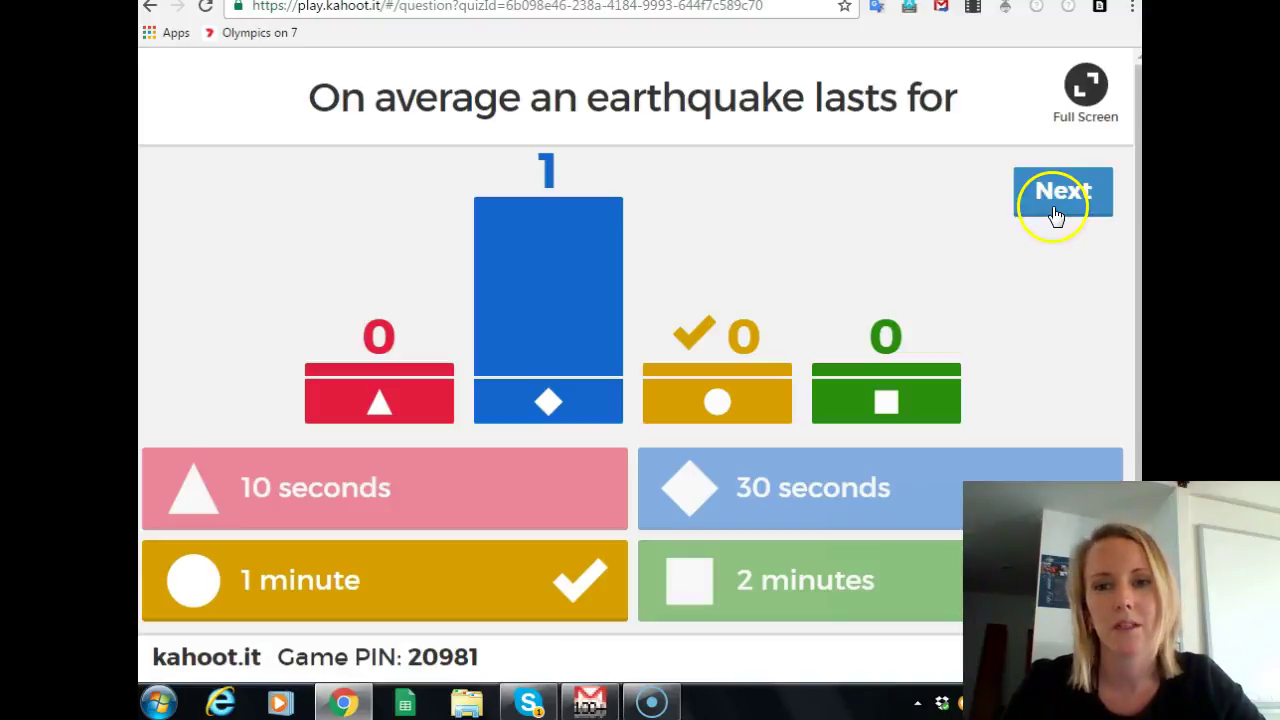